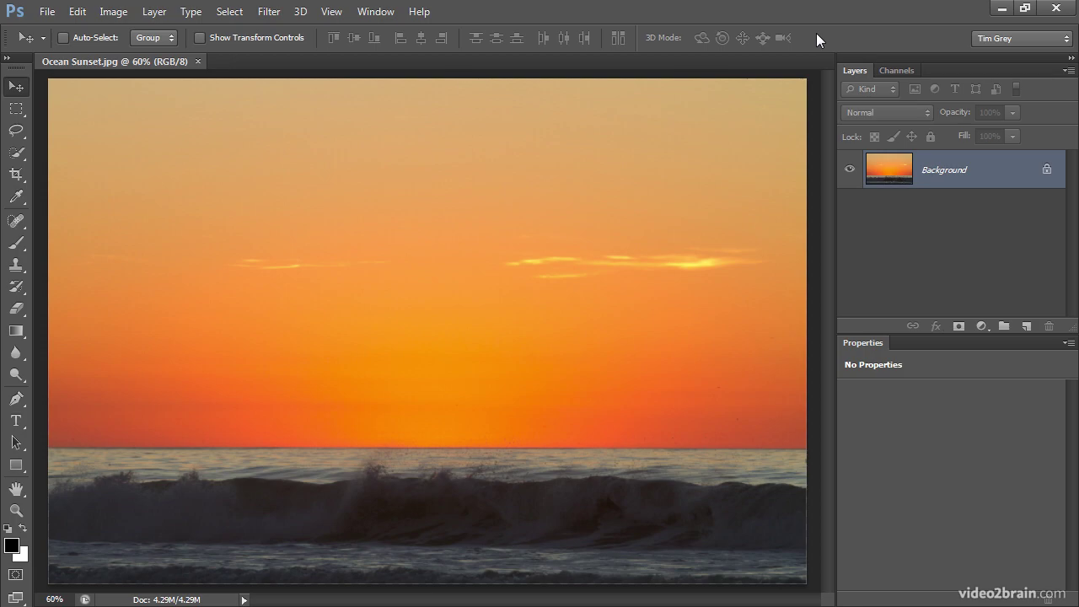
Switch to the Type tool and set the font to Blackoak Std
click(16, 420)
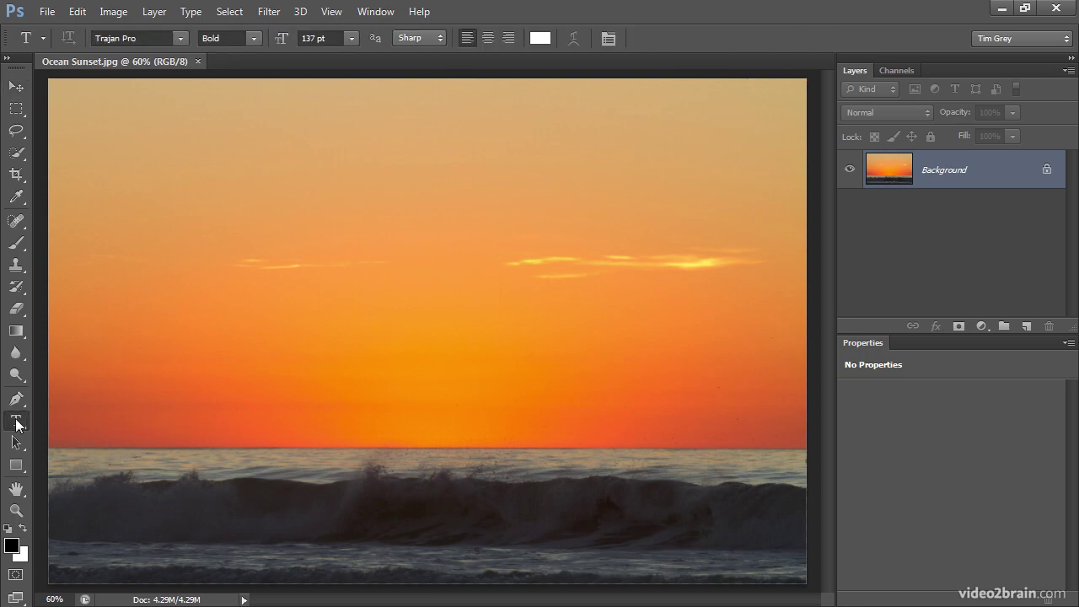
click(176, 39)
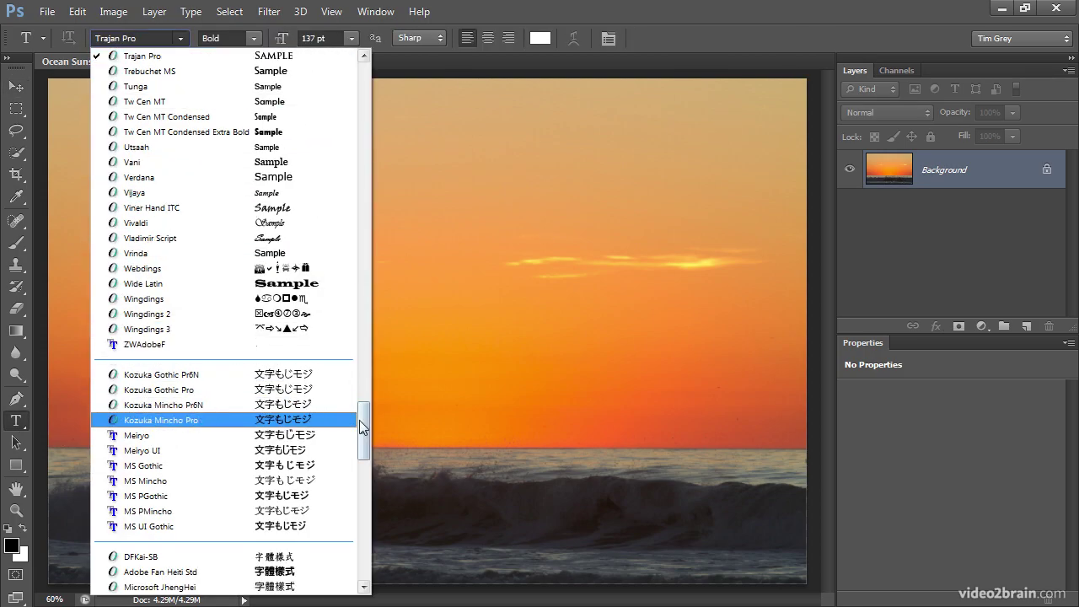
drag(362, 428, 375, 88)
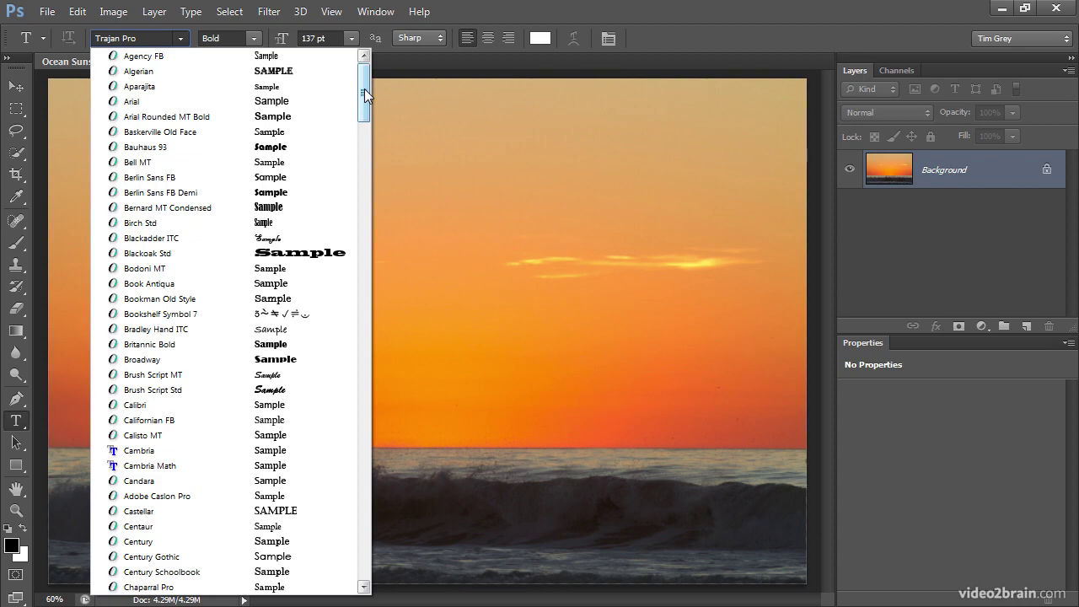
click(309, 253)
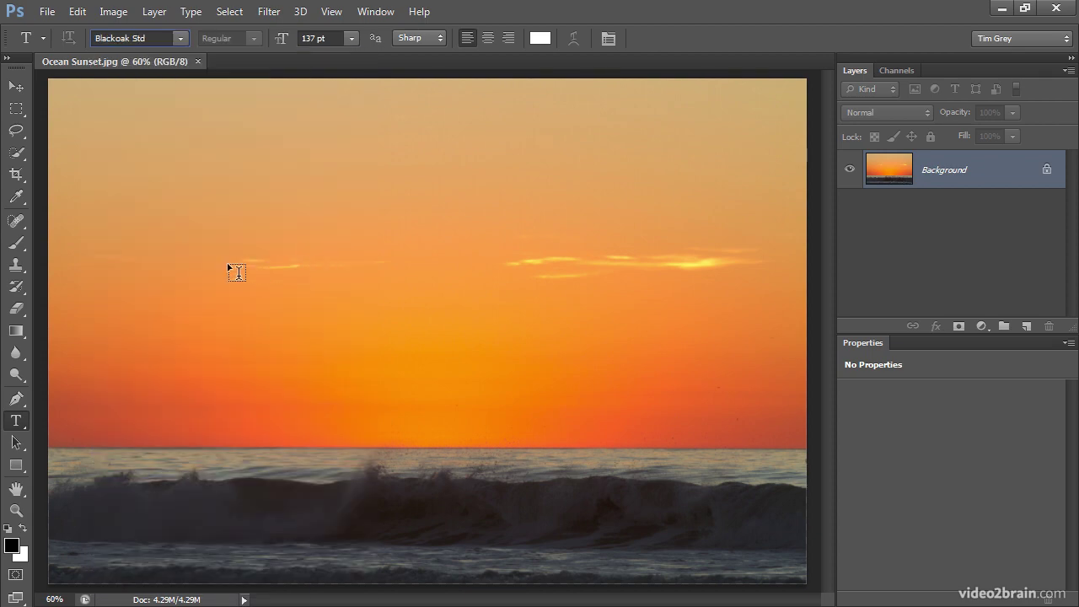
Type 'Sunset' in the upper sky and enlarge it to 146 pt
click(95, 224)
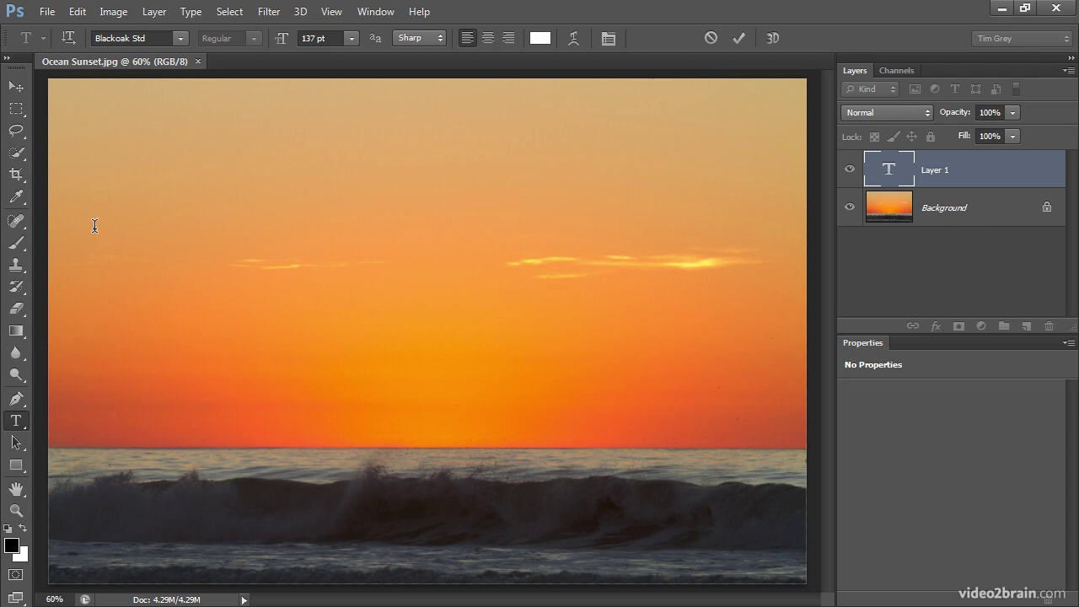
text(Sunset)
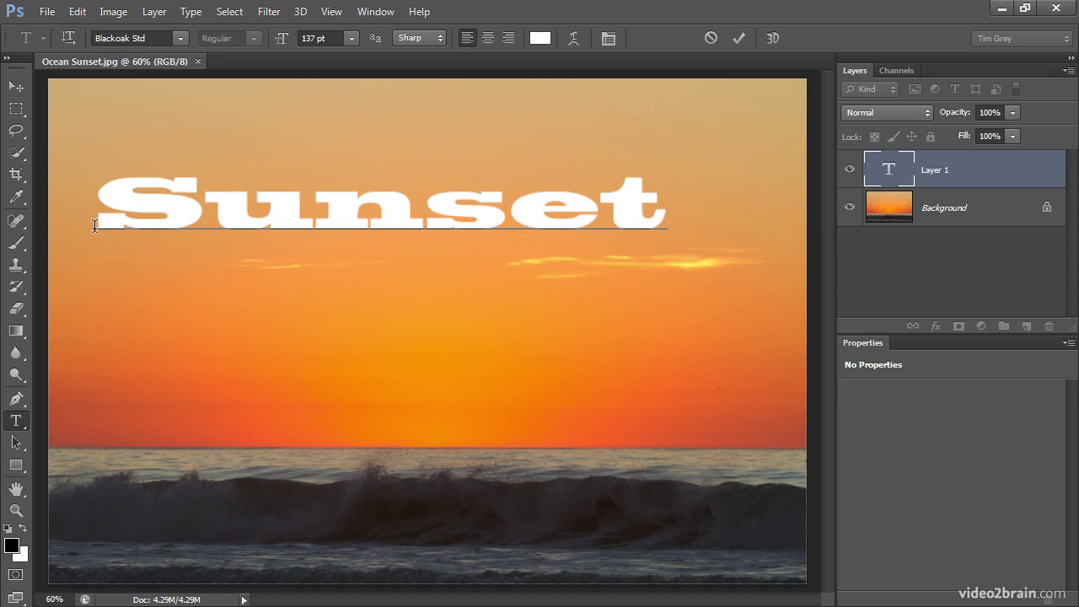
key(ctrl)
key(ctrl+a)
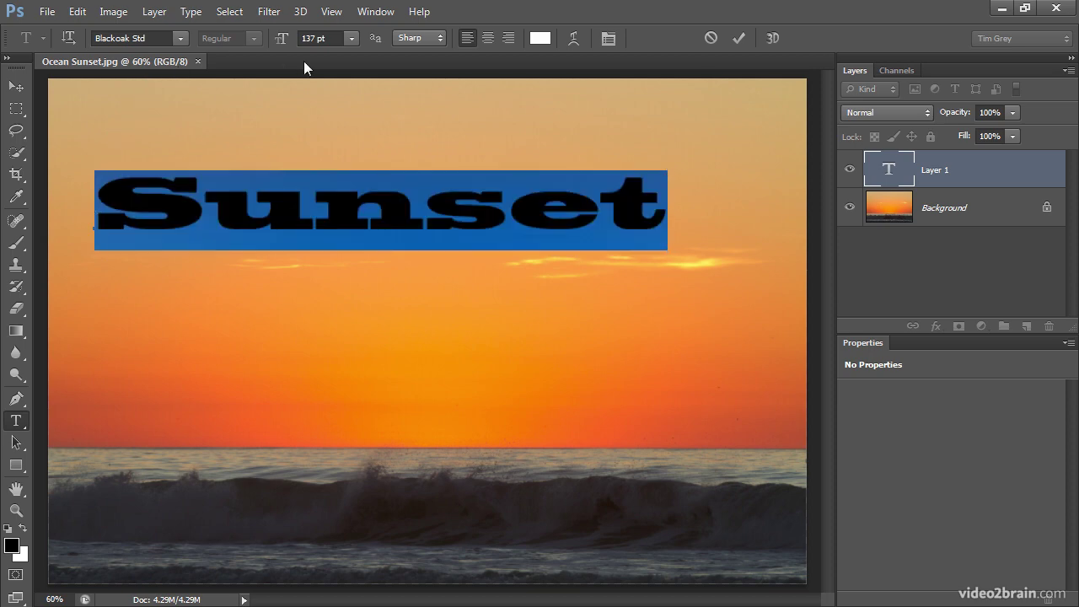
drag(281, 38, 312, 38)
Align the Sunset text's horizontal center with the photo, then select only Background
click(16, 85)
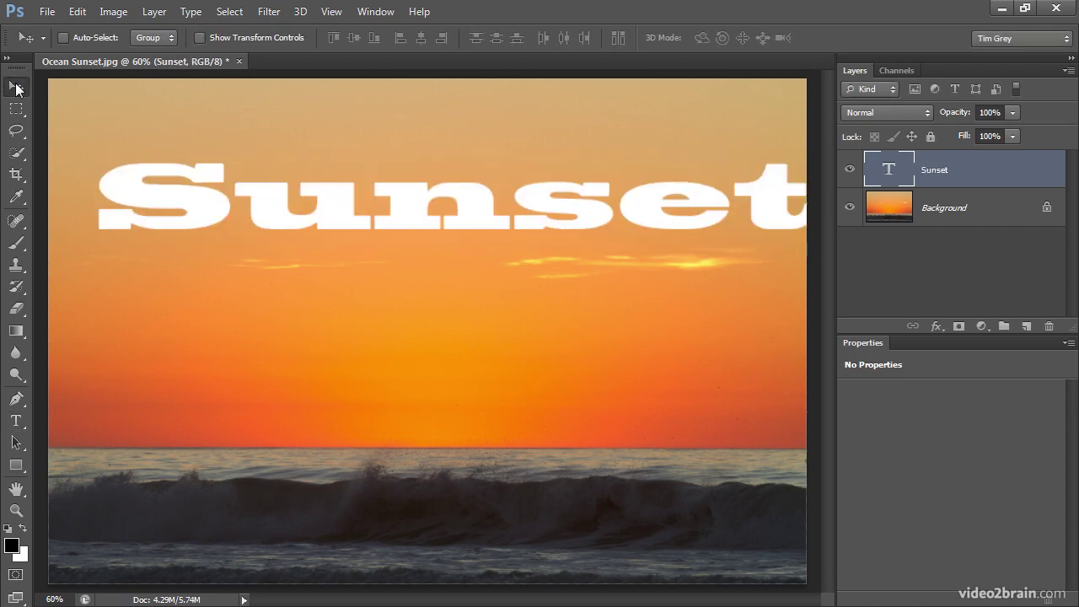
shift+click(870, 218)
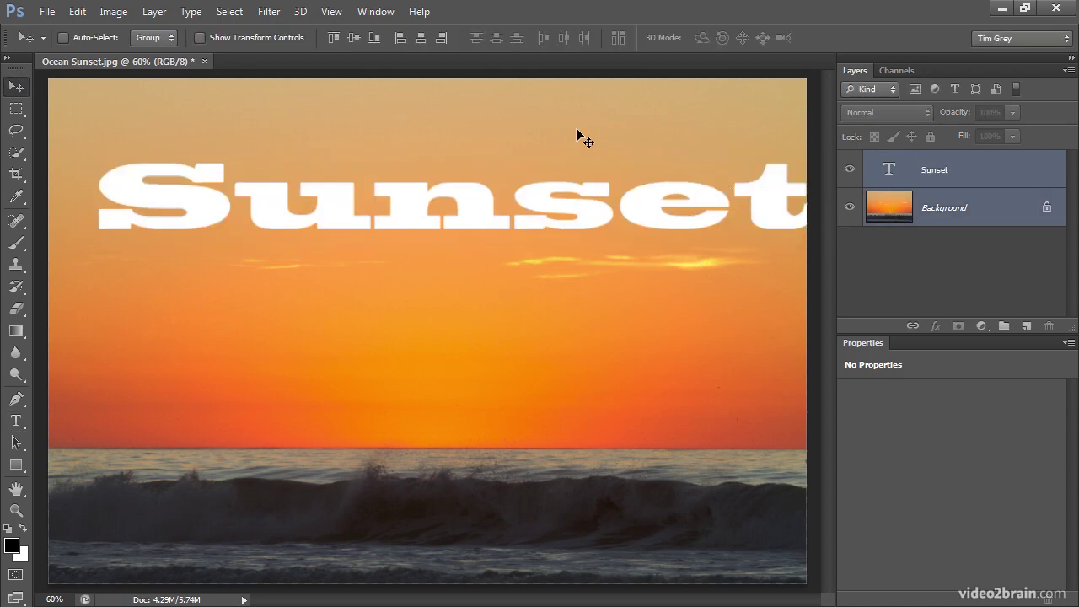
click(421, 39)
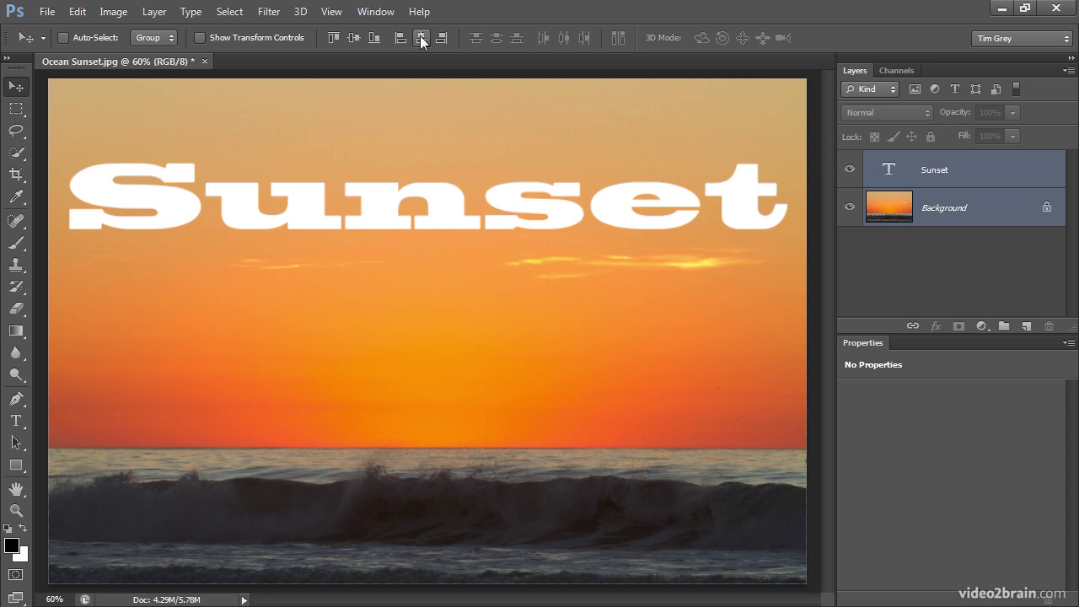
click(877, 208)
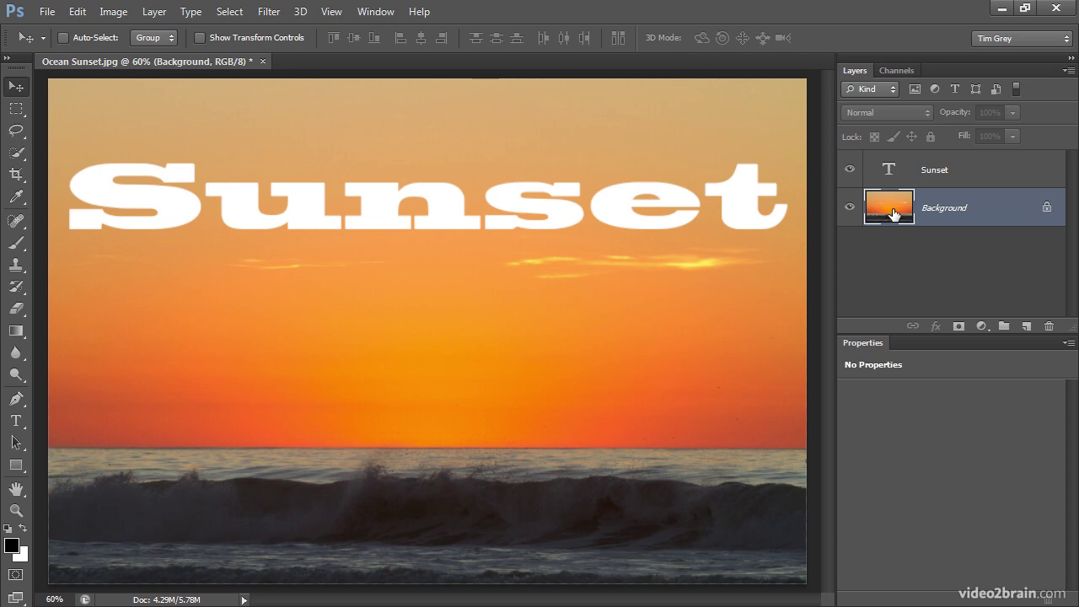
Convert Background to Layer 0 and move it above the Sunset text layer
double_click(894, 214)
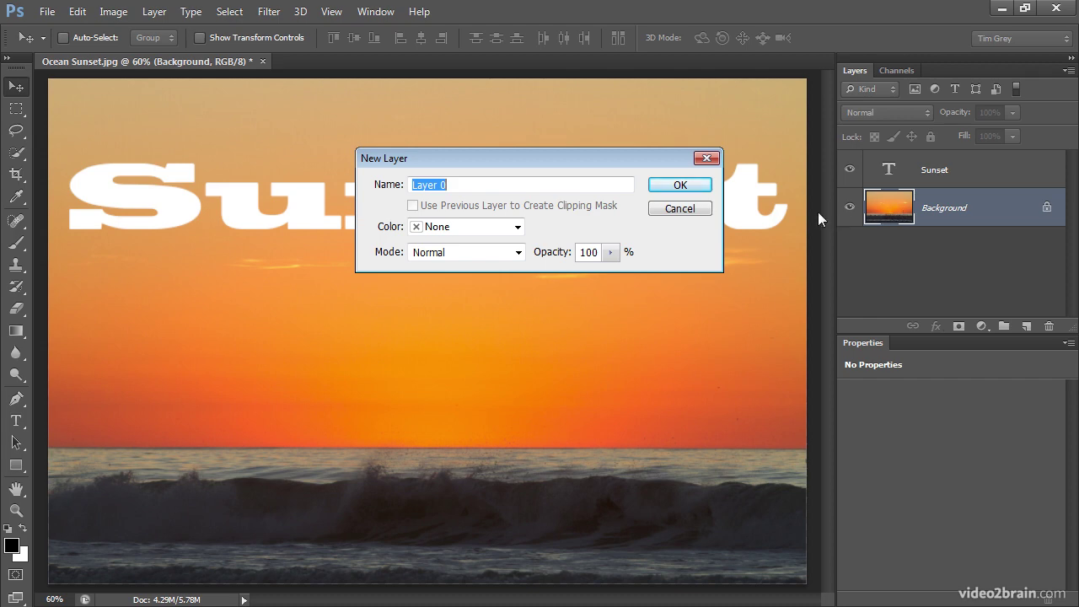
click(692, 191)
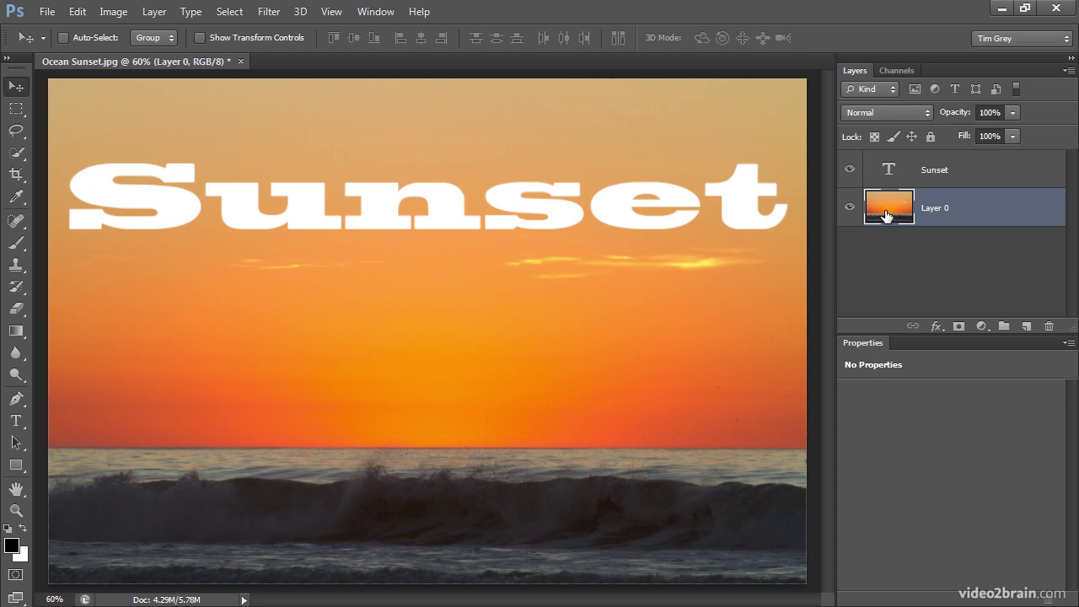
drag(886, 216, 911, 161)
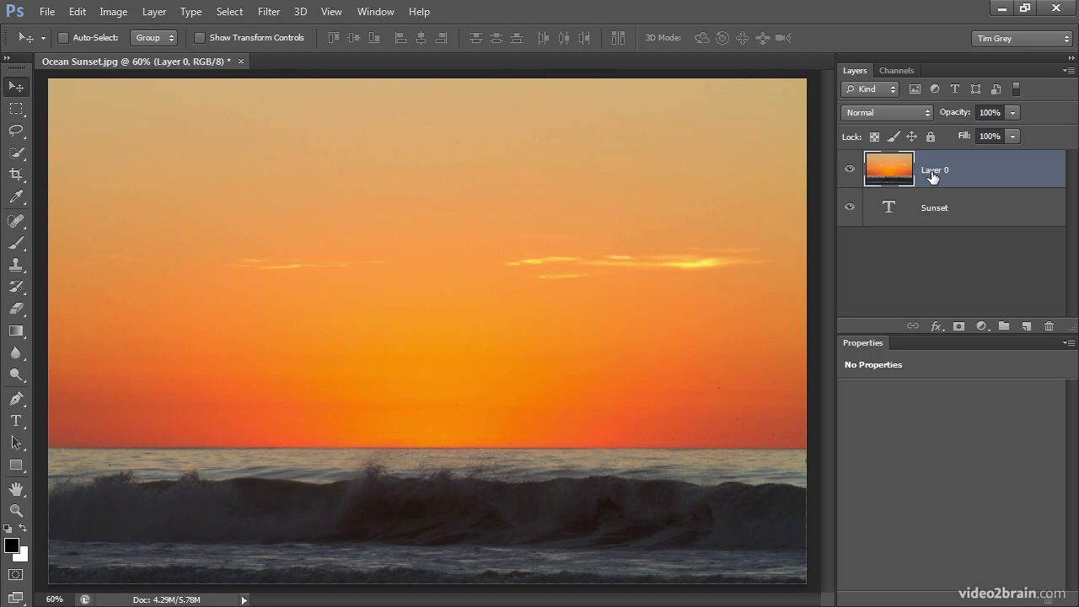
Clip Layer 0 to the Sunset text via Layer > Create Clipping Mask
click(155, 11)
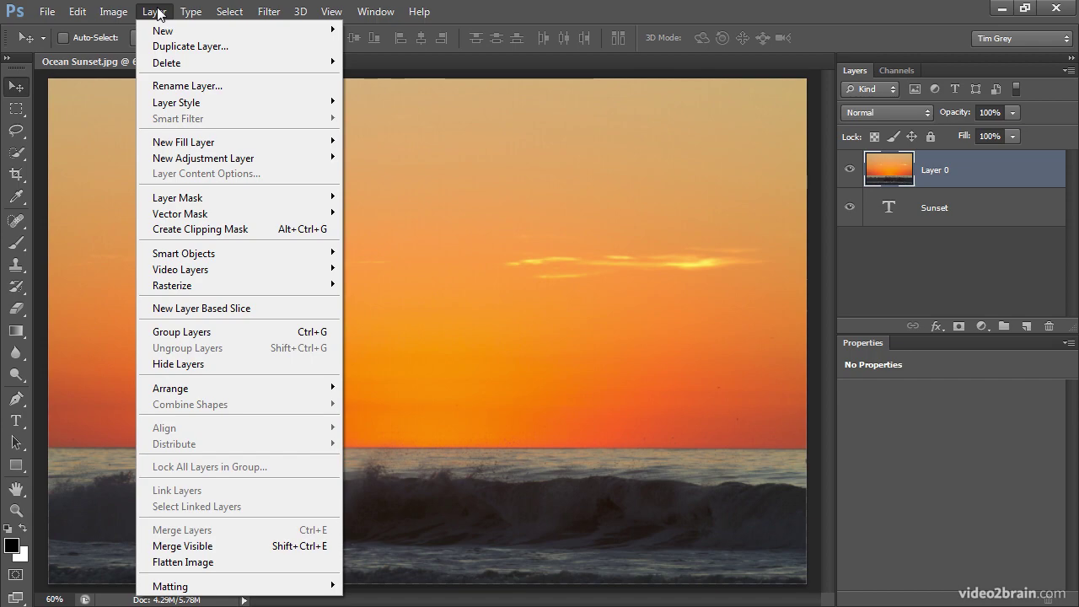
click(260, 229)
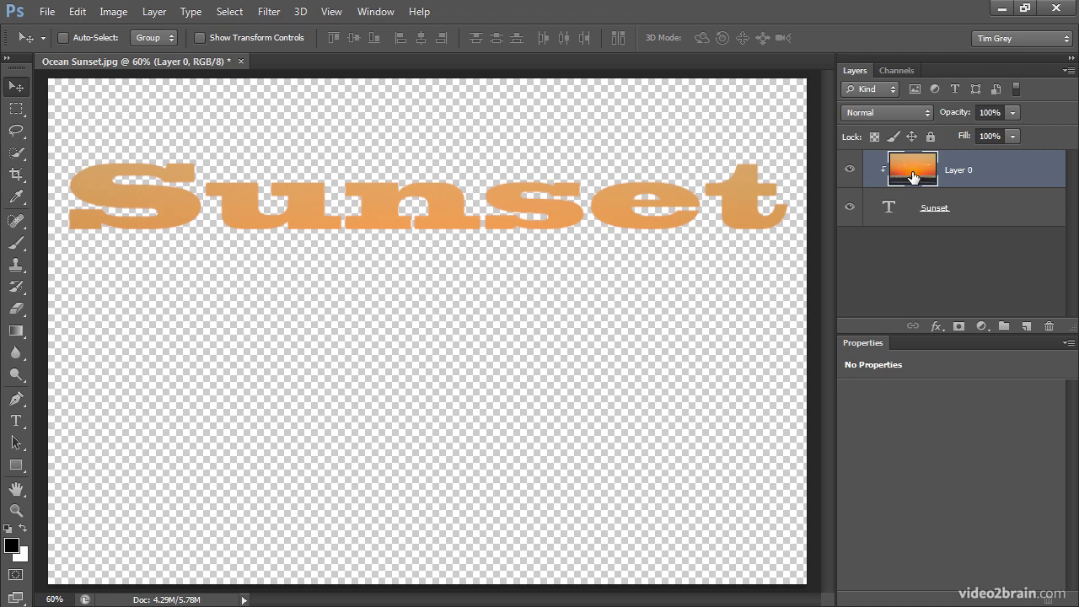
Set the Sunset text's vertical scale to 180%, then close the Character and Paragraph panels
double_click(889, 208)
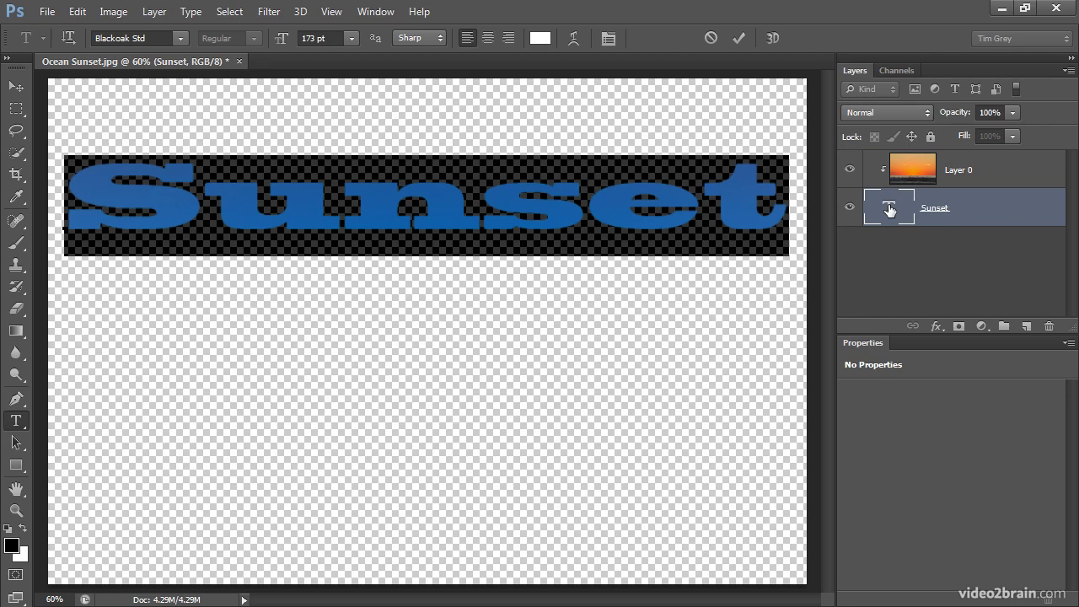
click(608, 38)
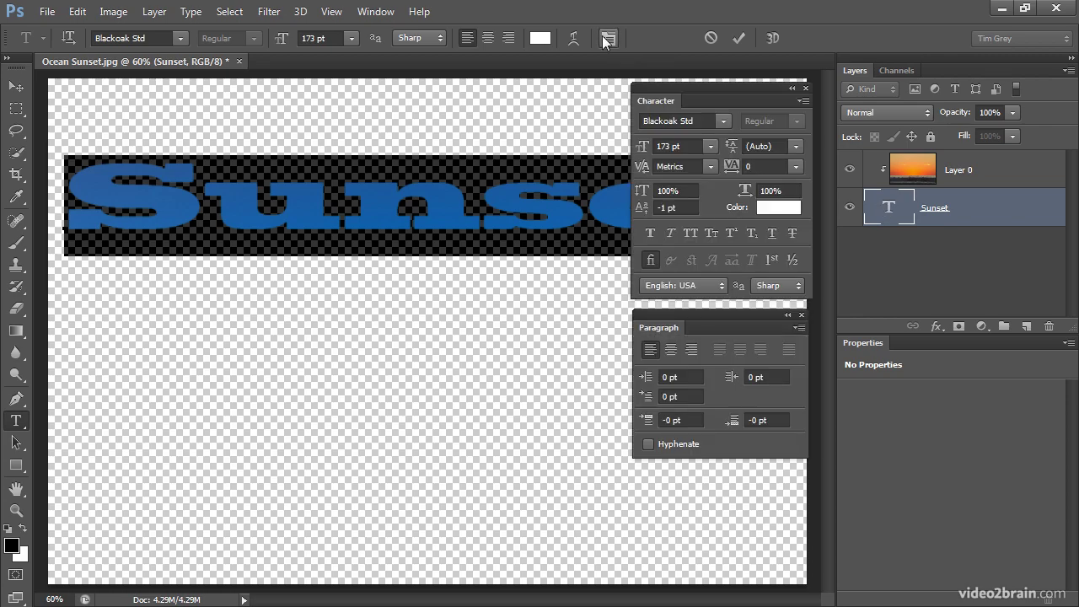
click(664, 190)
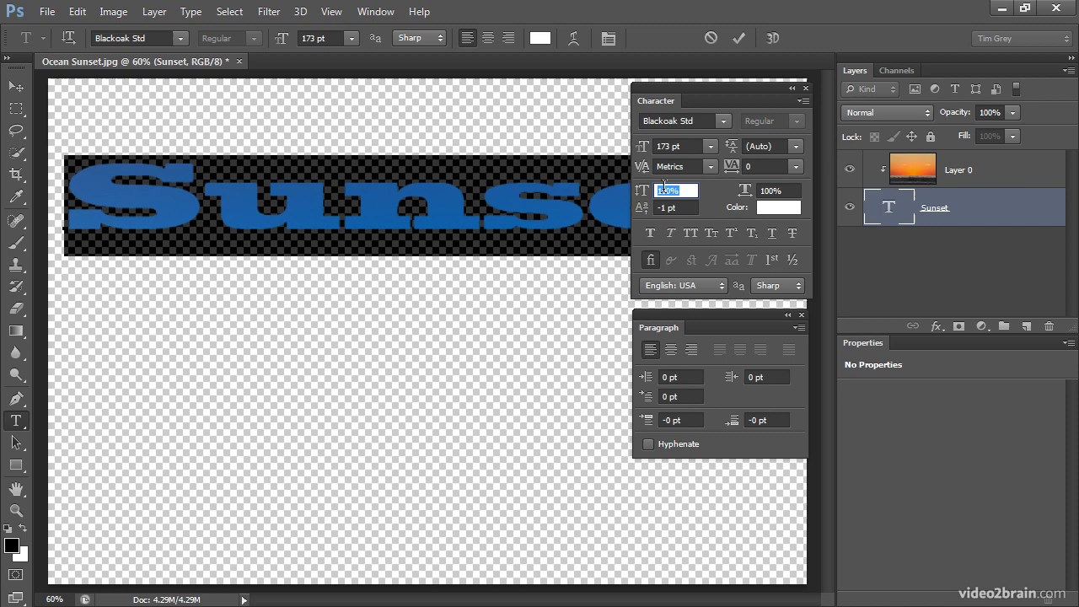
text(150)
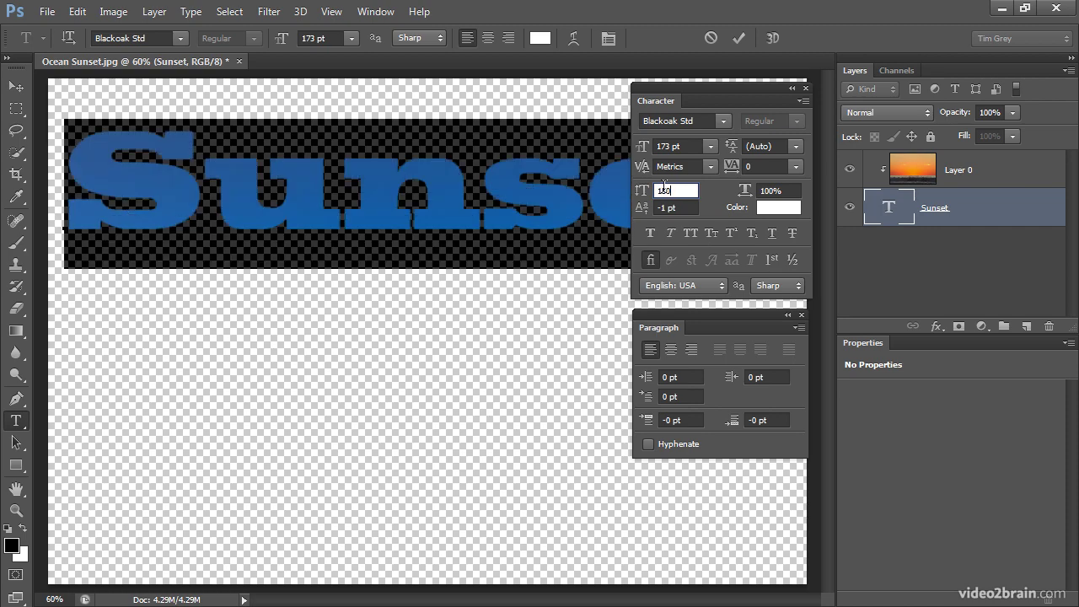
key(shift+Up)
key(shift+Up)
key(shift+Up)
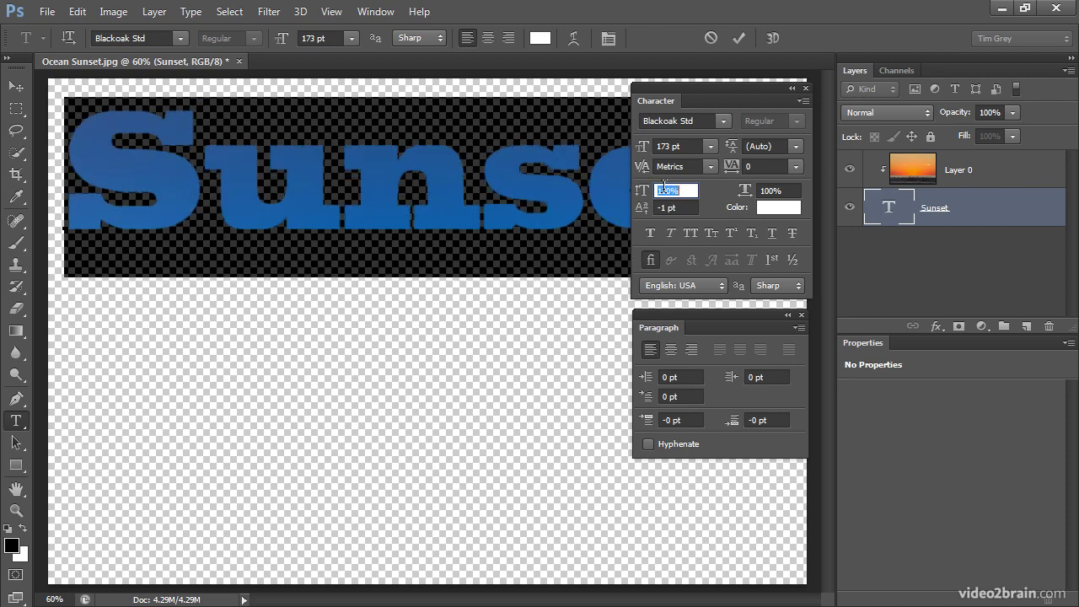
key(Return)
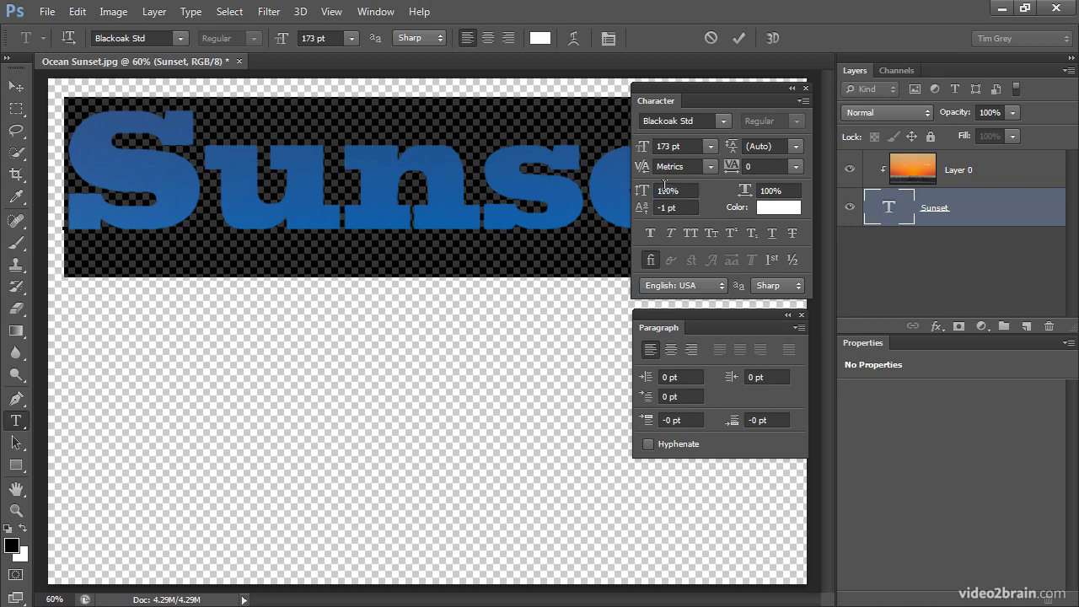
click(734, 37)
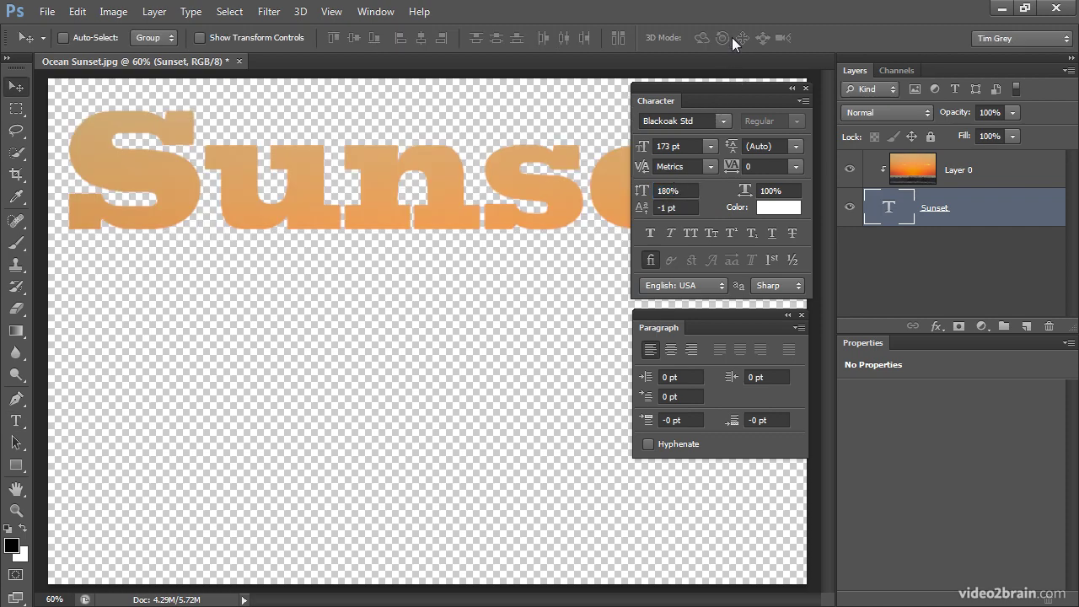
click(805, 88)
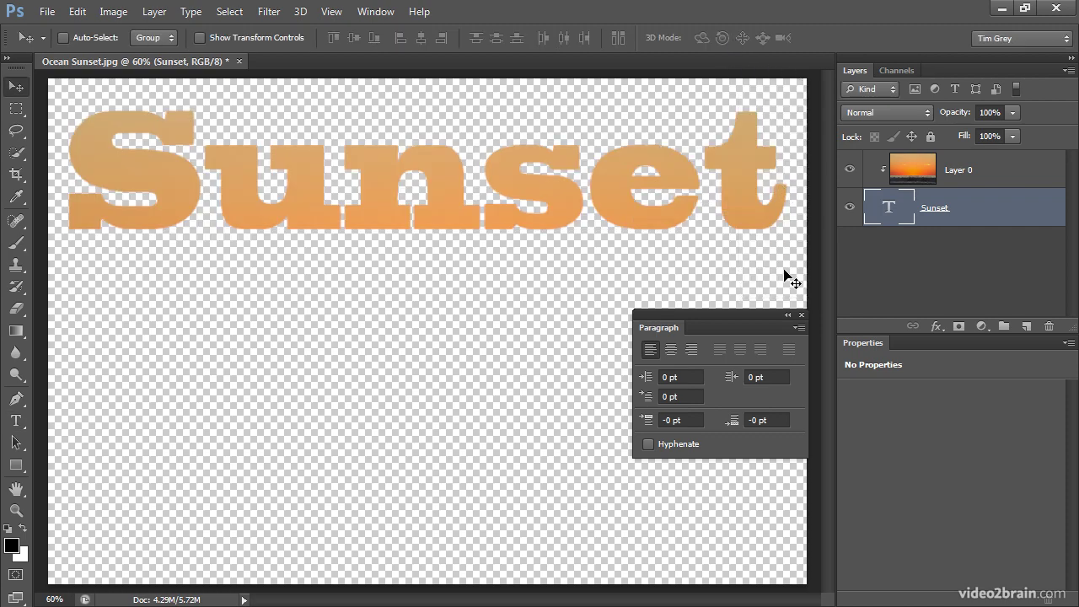
click(802, 316)
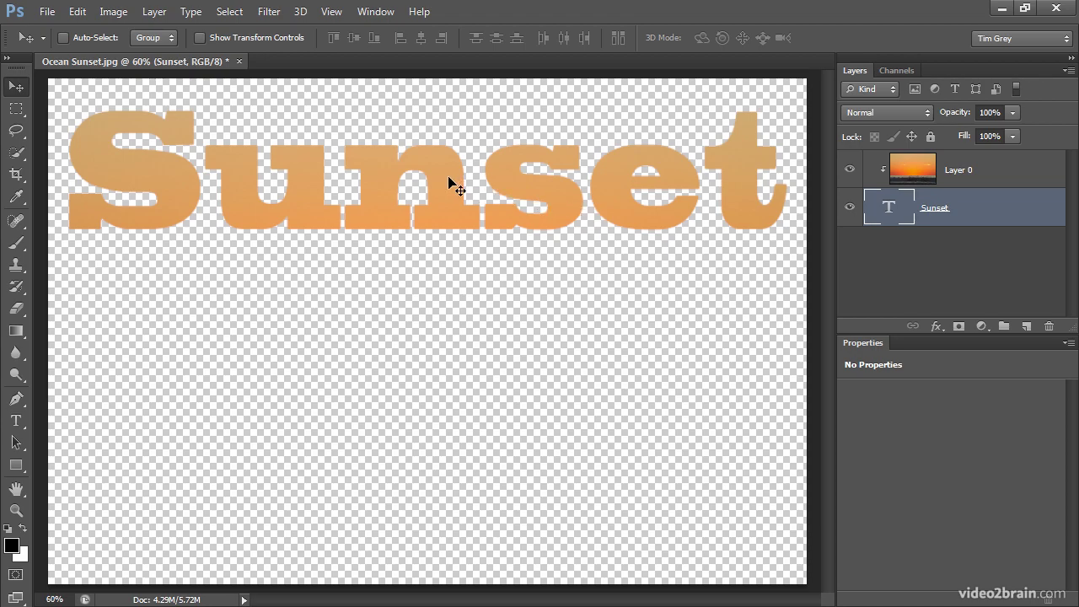
Drag the Sunset text down toward the bottom of the canvas
drag(445, 180, 452, 413)
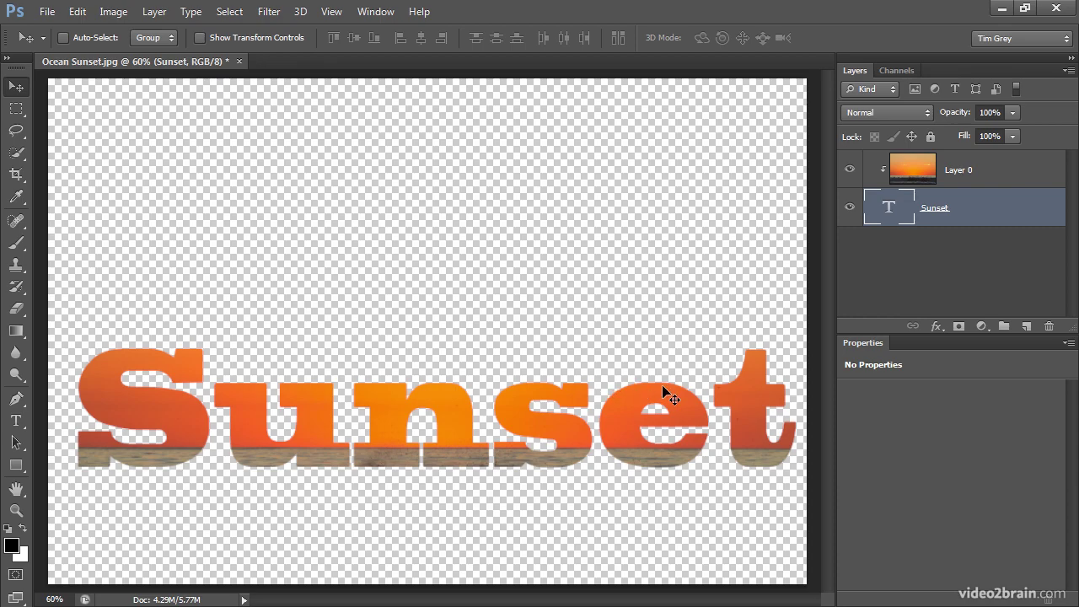
Add Layer 1 filled with white beneath the Sunset text, then reselect the Sunset layer
click(1028, 326)
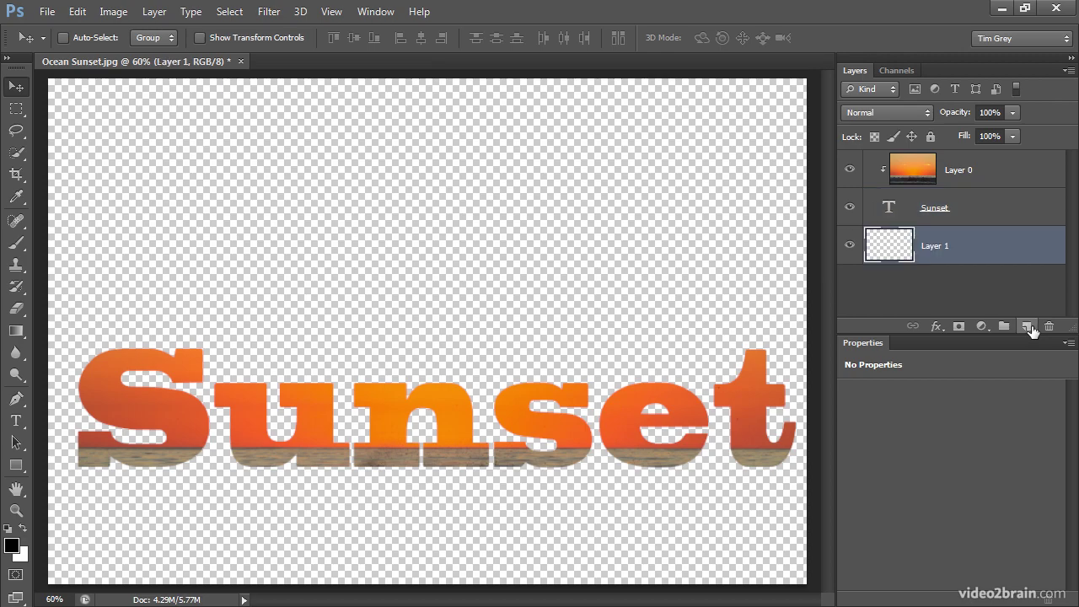
click(77, 11)
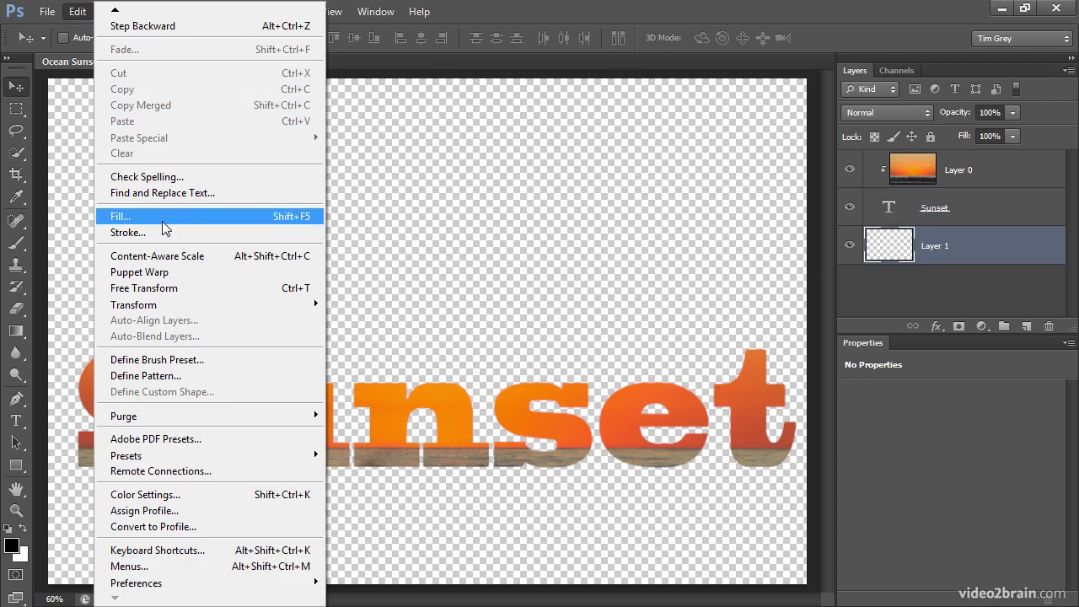
click(166, 229)
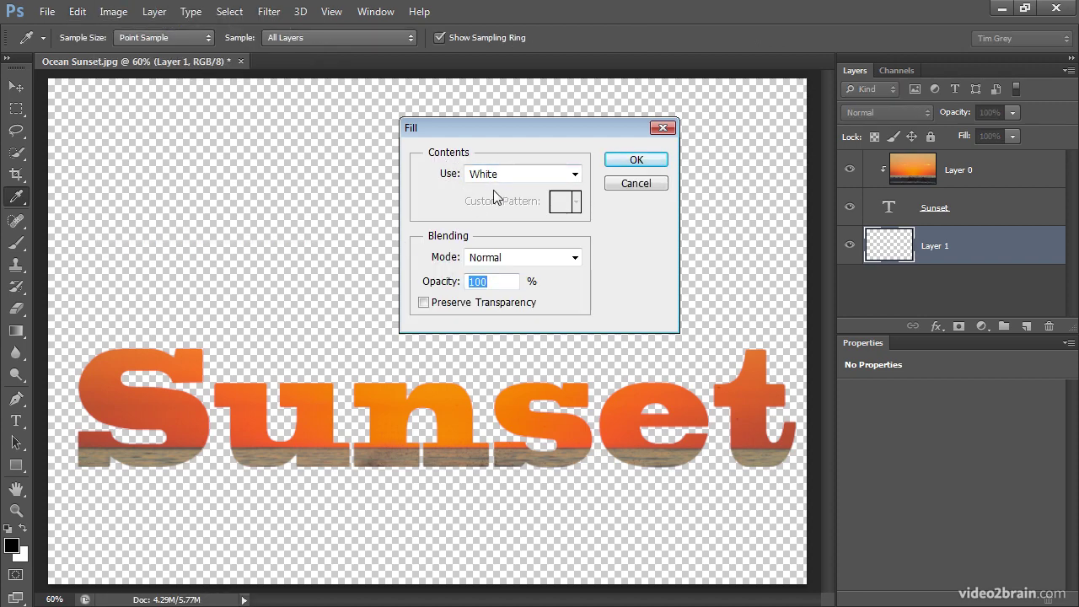
click(655, 162)
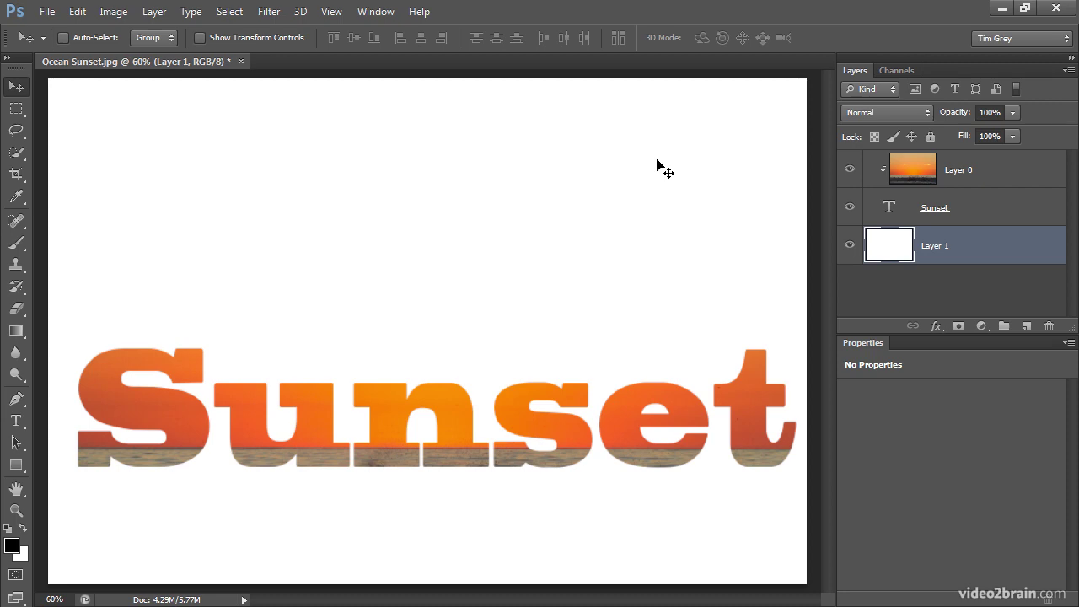
click(886, 206)
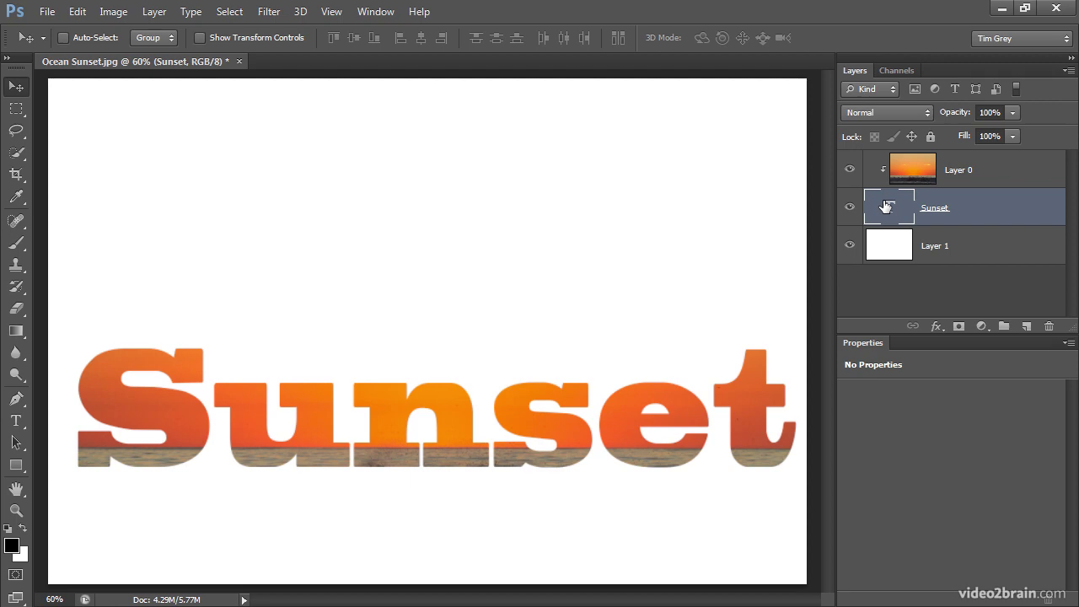
Add a drop shadow to Sunset: angle 135°, distance 18 px, size 27 px, reduced opacity
click(935, 327)
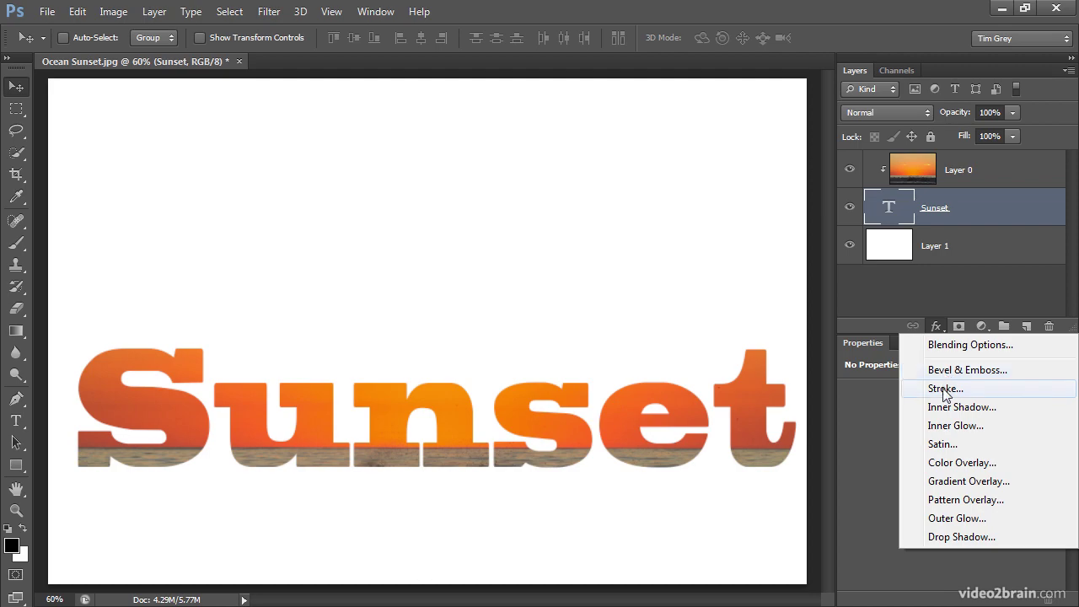
click(963, 537)
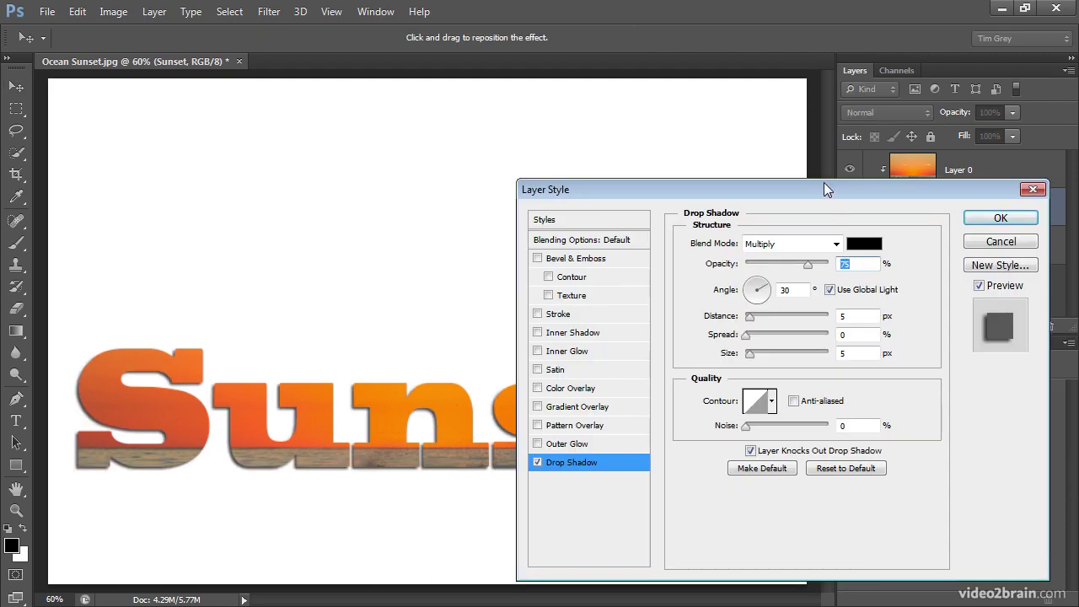
drag(823, 182, 825, 12)
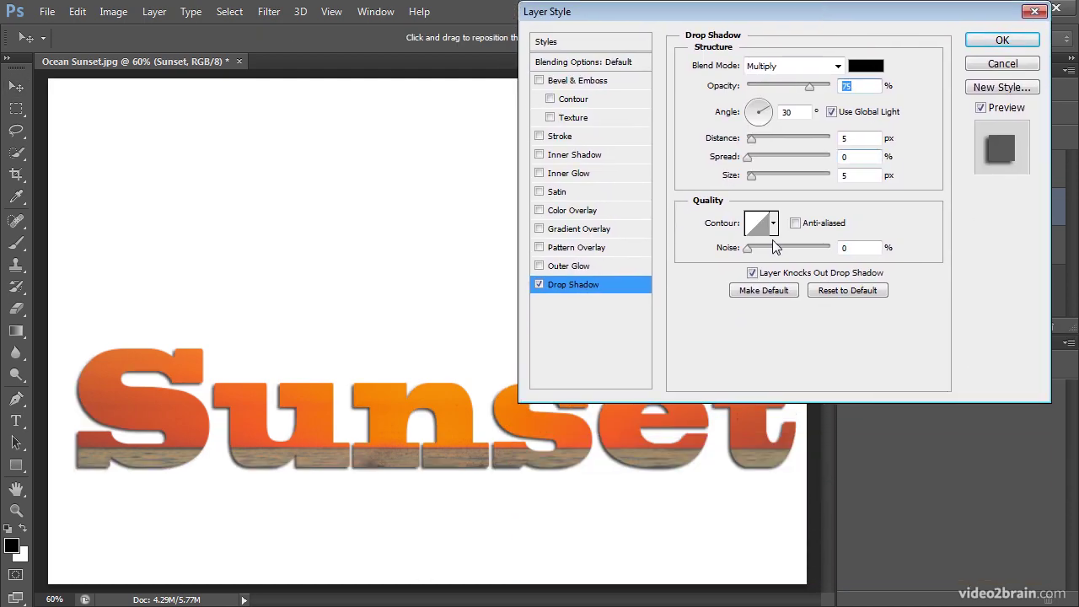
drag(764, 115, 762, 139)
text(5)
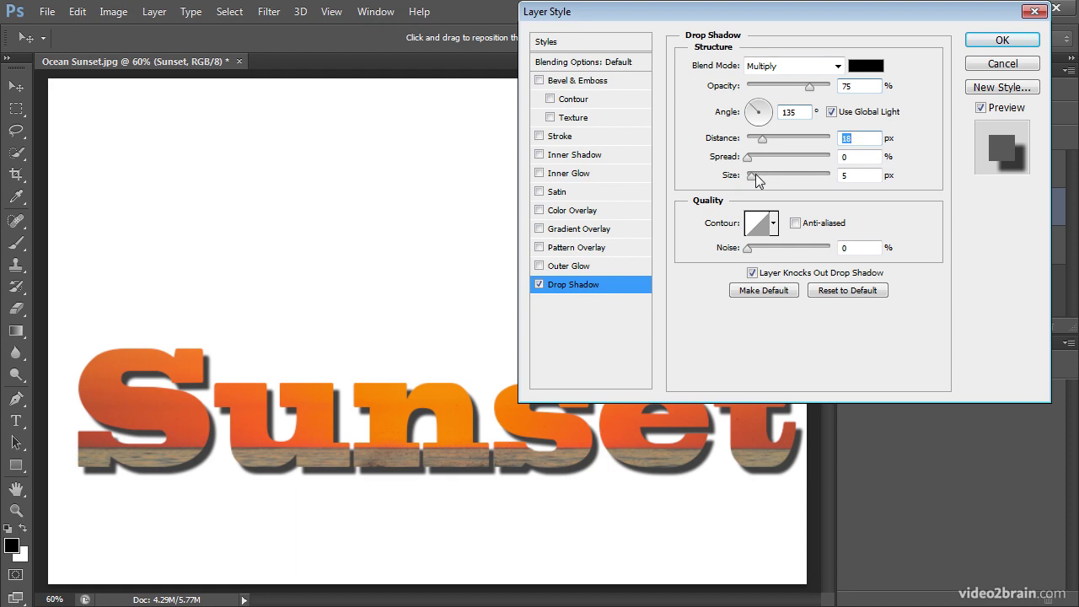
drag(755, 174, 761, 174)
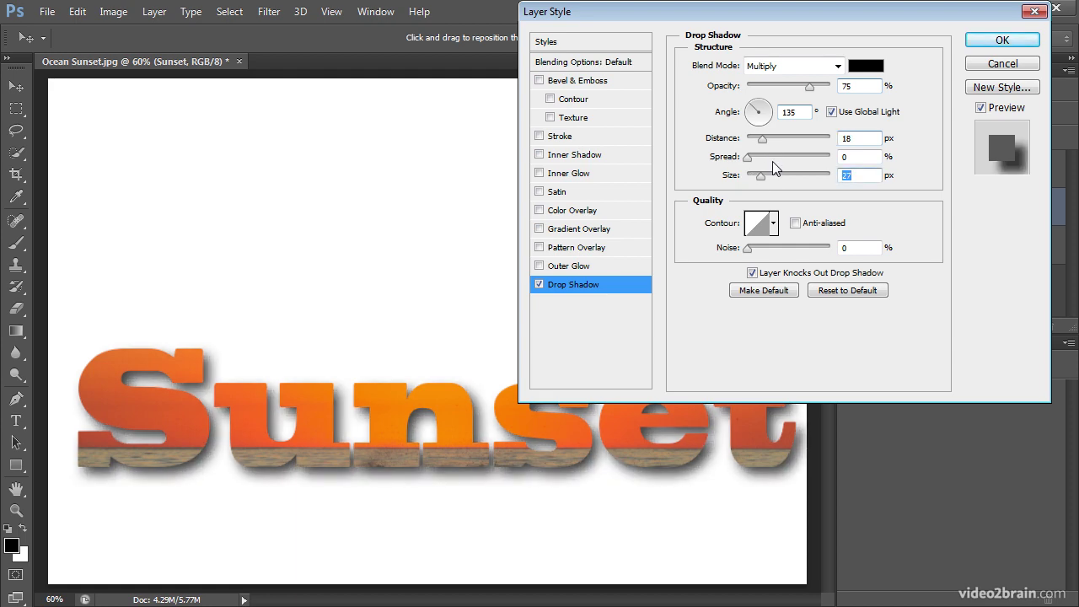
drag(810, 88, 769, 89)
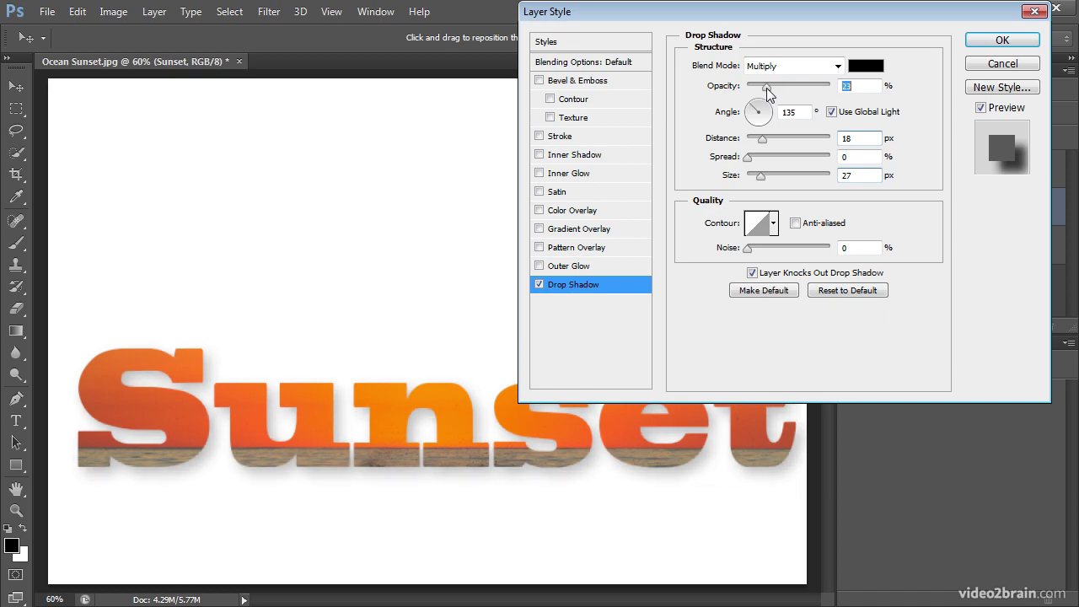
Add Bevel & Emboss: size 16 px, highlight opacity 42%, shadow opacity 28%
click(586, 80)
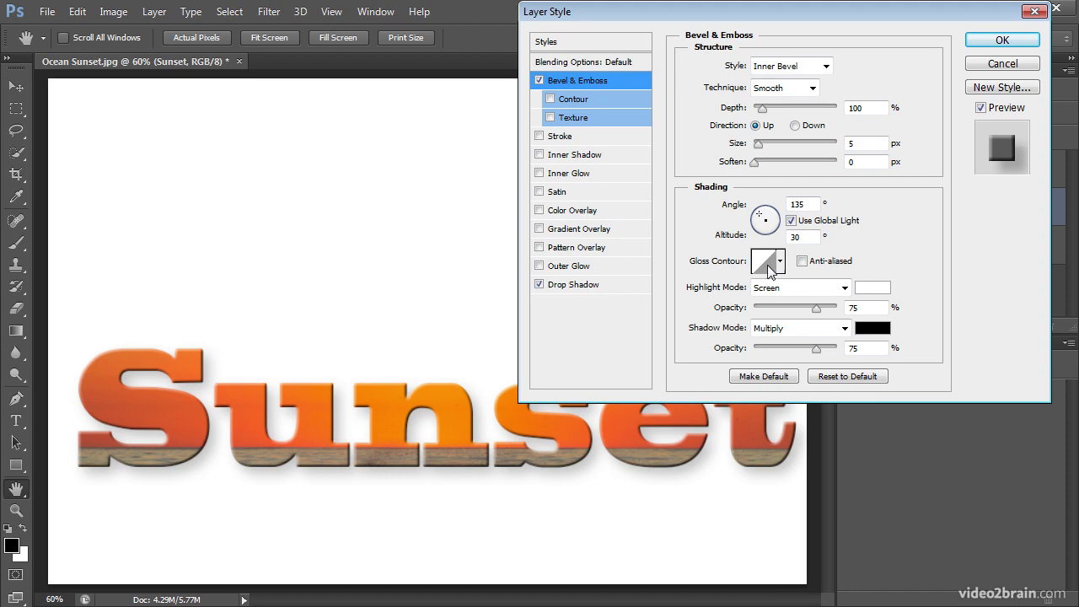
drag(815, 349, 795, 349)
drag(816, 308, 806, 309)
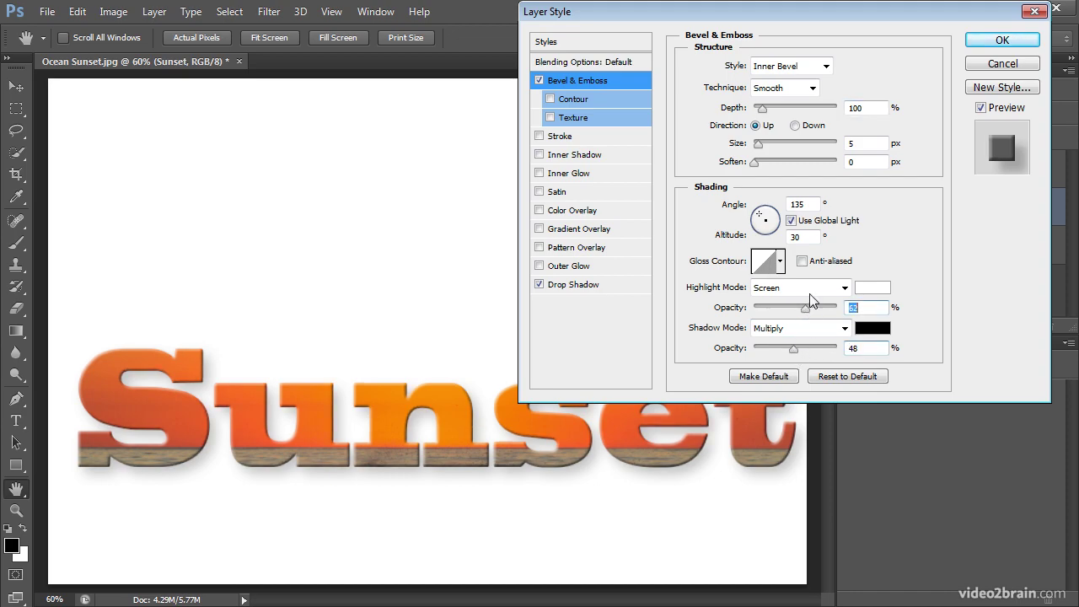
drag(758, 144, 764, 143)
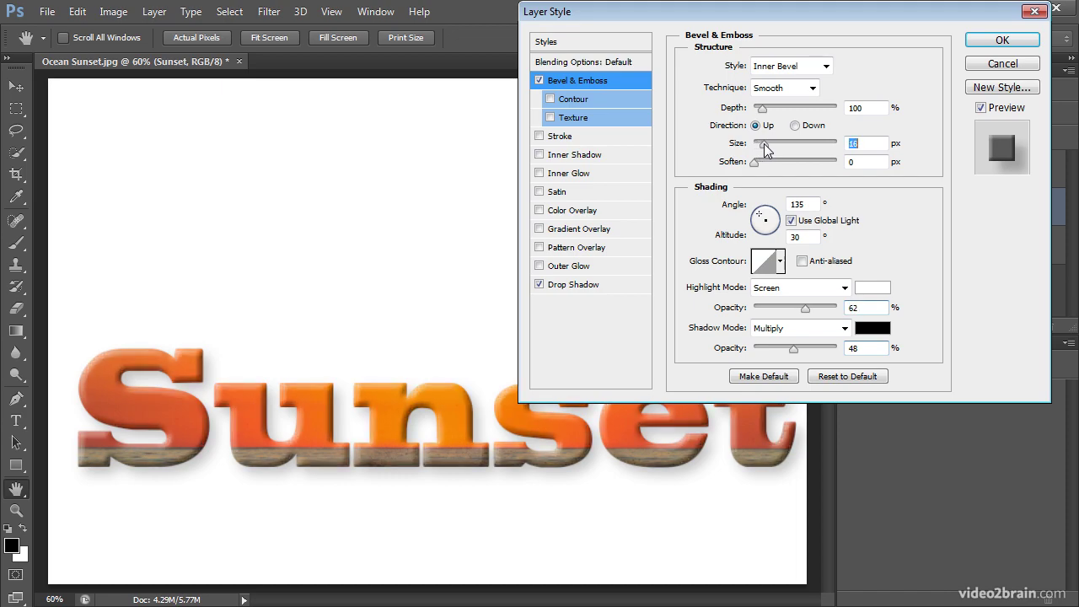
drag(806, 308, 789, 312)
drag(794, 349, 775, 348)
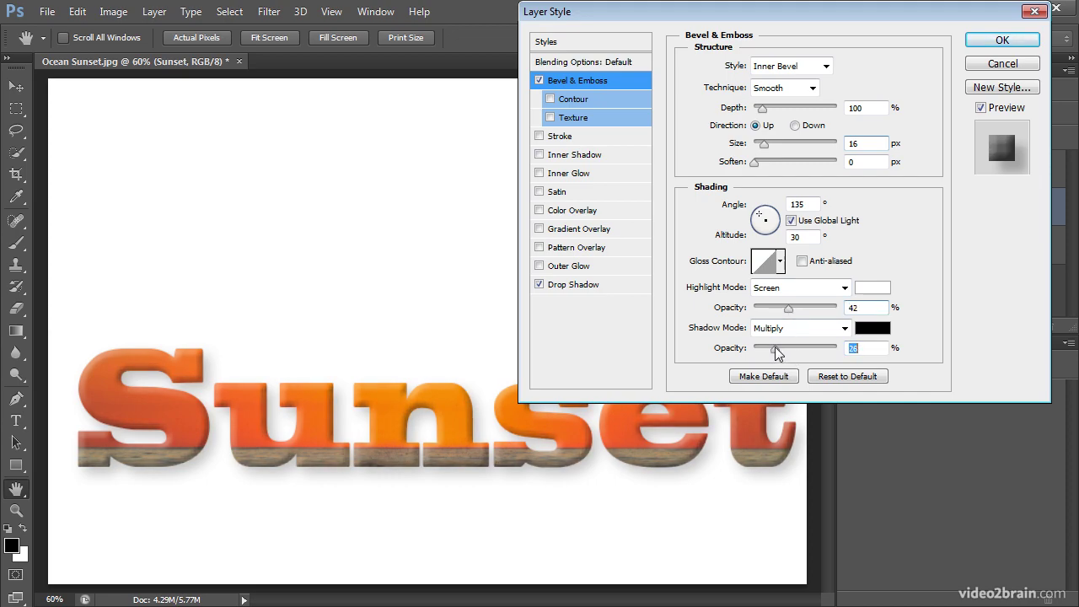
Click OK to apply the drop shadow and bevel to the Sunset layer
click(996, 43)
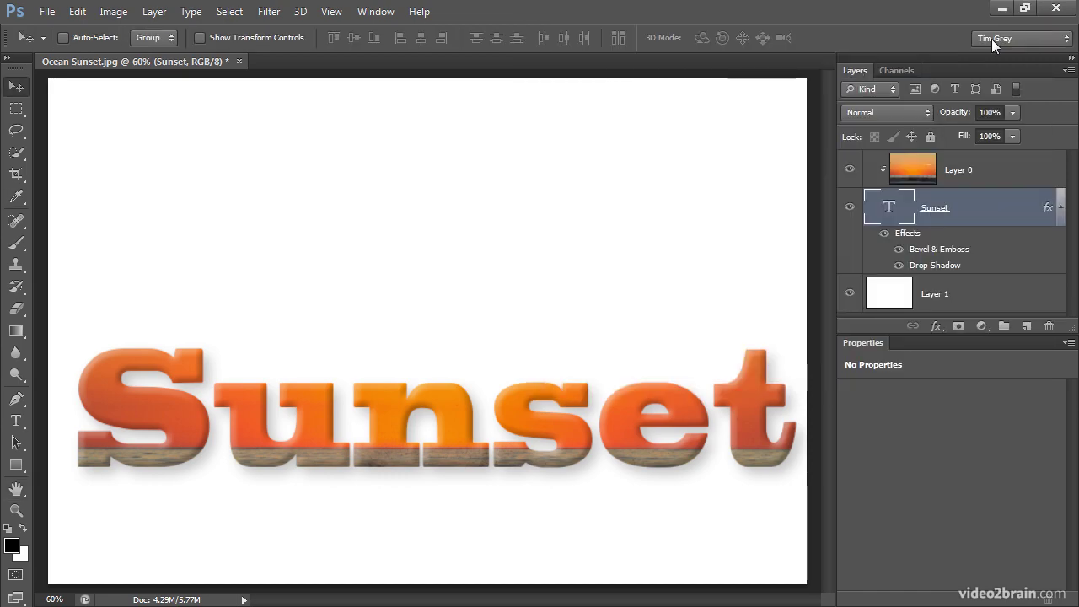